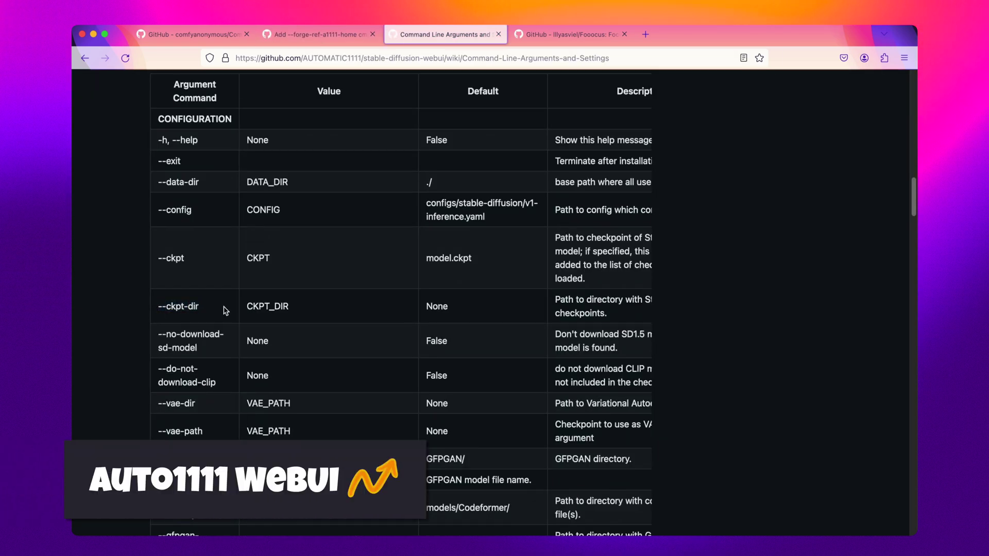
Switch from the A1111 Command Line Arguments wiki to the Fooocus GitHub repository page.
click(589, 33)
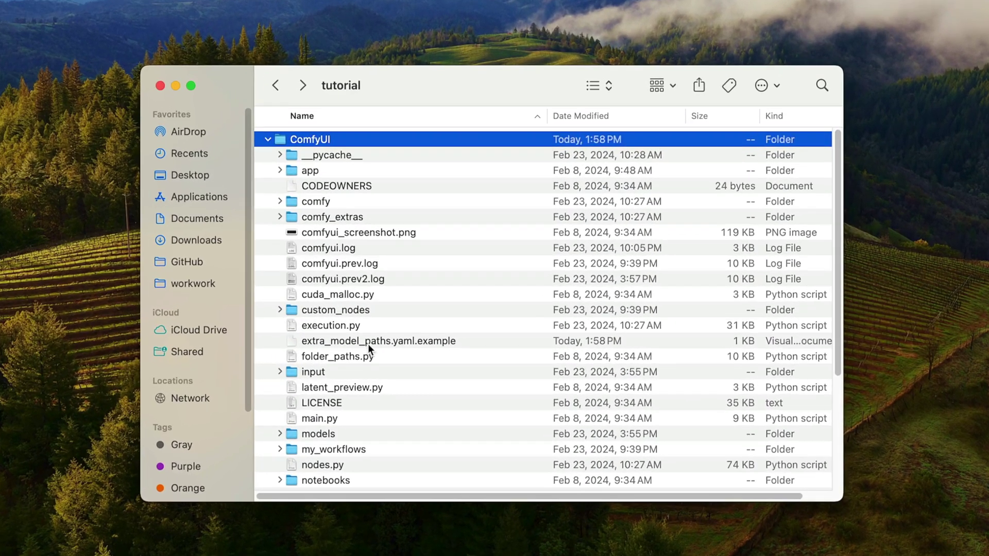
Open extra_model_paths.yaml.example from the ComfyUI folder in Visual Studio Code.
click(394, 350)
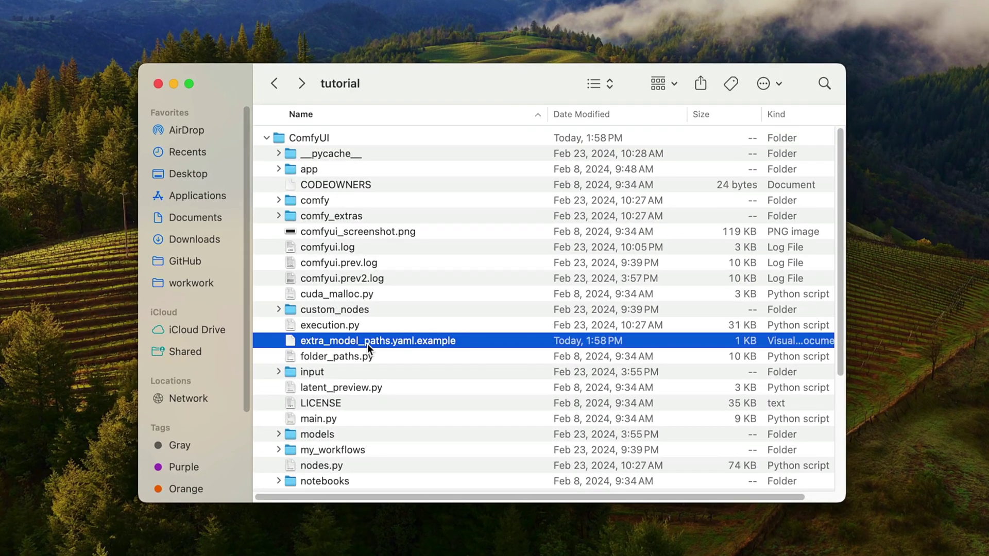
right_click(437, 345)
mouse_move(474, 332)
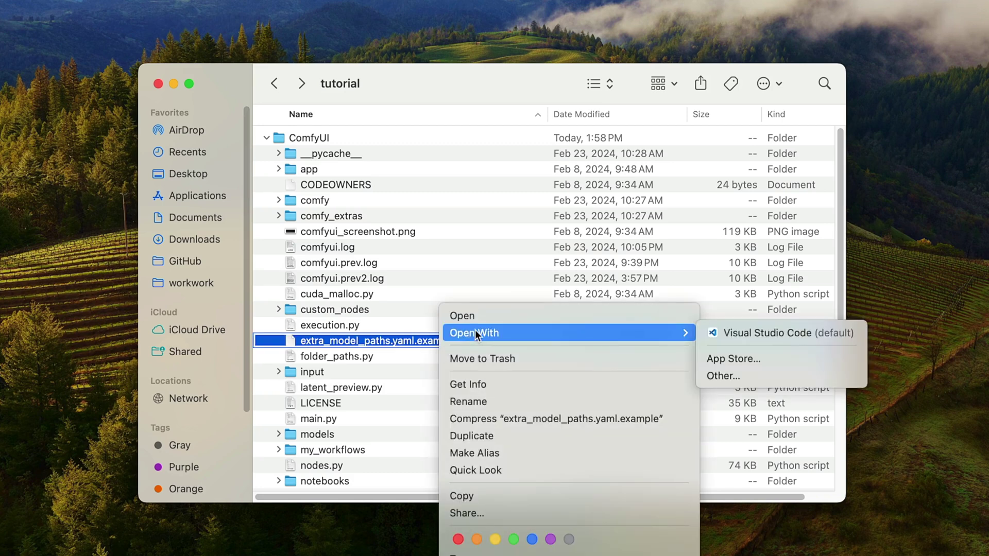
click(768, 335)
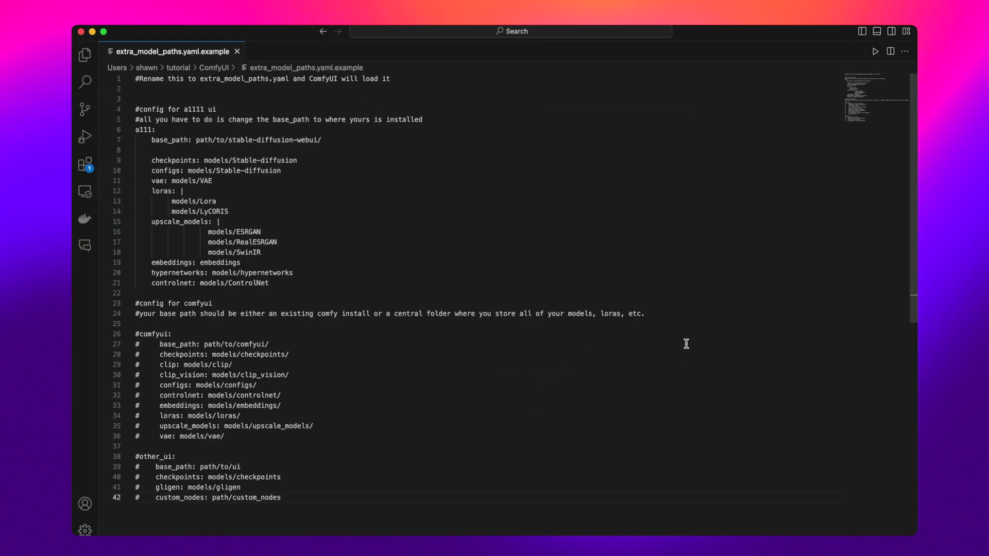
Point out the config's a111 section, commented comfyui settings, model subfolder paths and other_ui section.
double_click(144, 130)
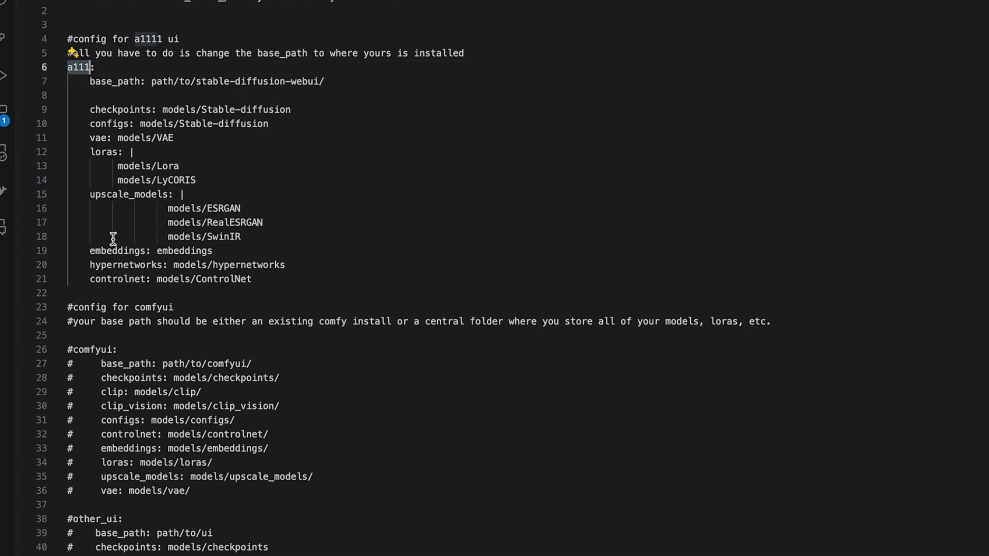
drag(79, 340, 163, 406)
click(149, 462)
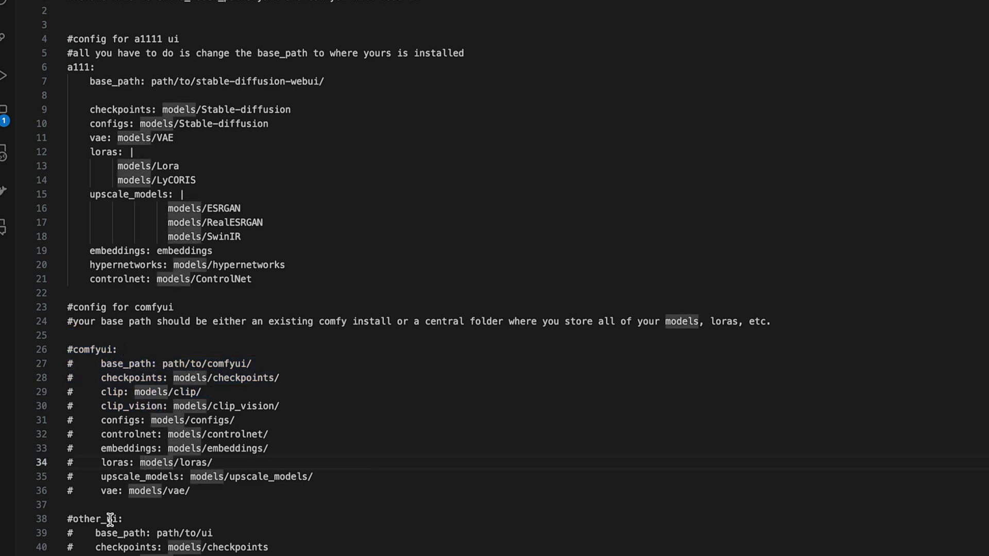
double_click(93, 519)
click(242, 515)
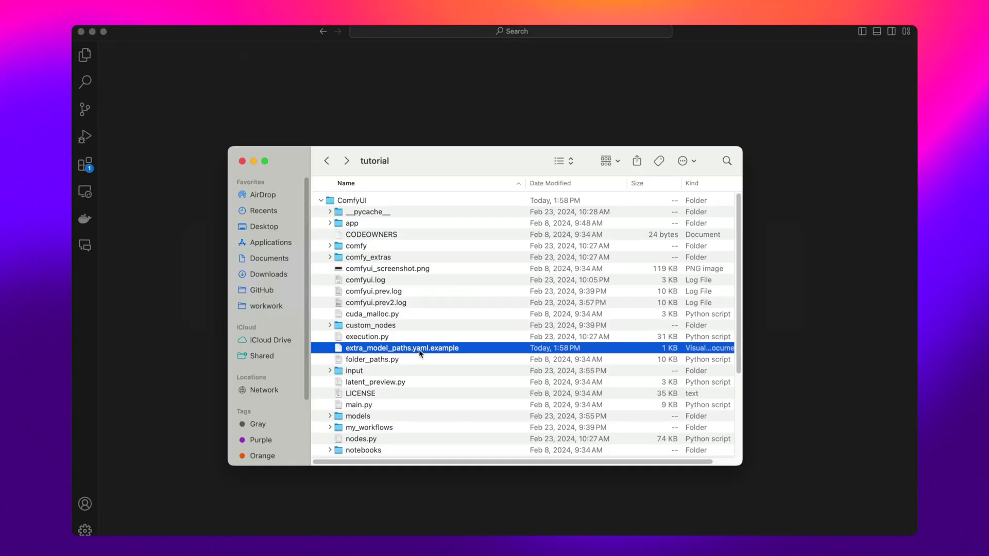
Rename the file to extra_model_paths.yaml, keeping .yaml, and select the placeholder base_path value.
click(419, 350)
double_click(440, 349)
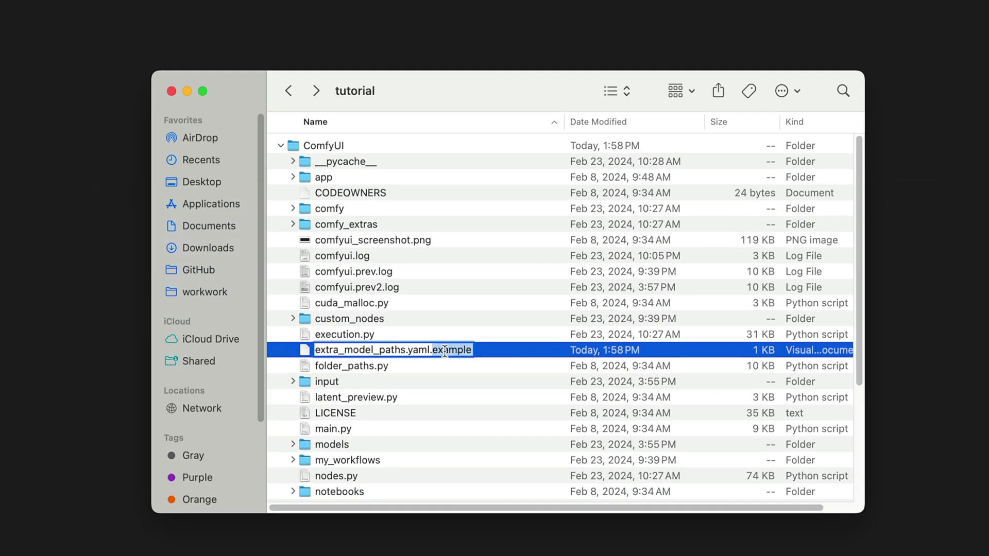
key(BackSpace)
key(Return)
click(631, 206)
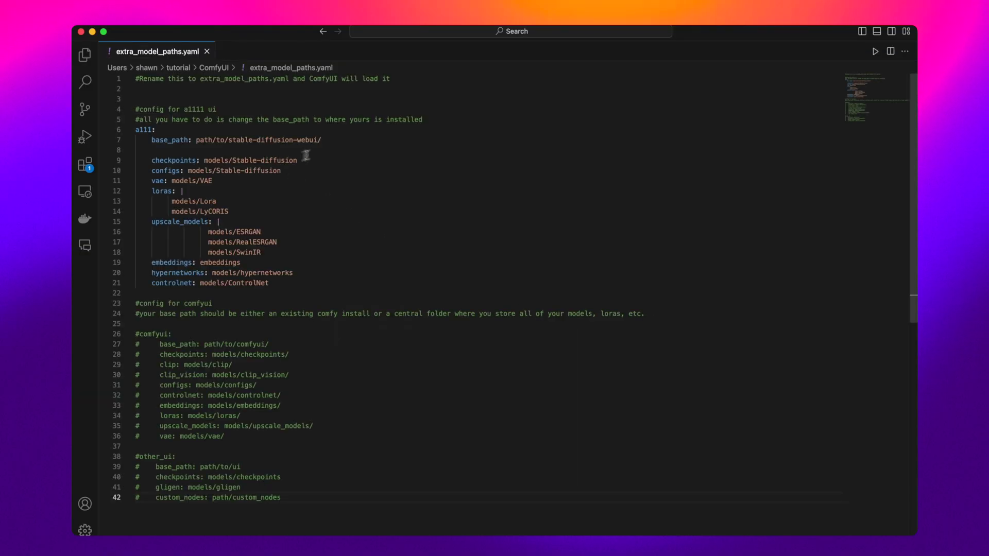
drag(322, 140, 196, 140)
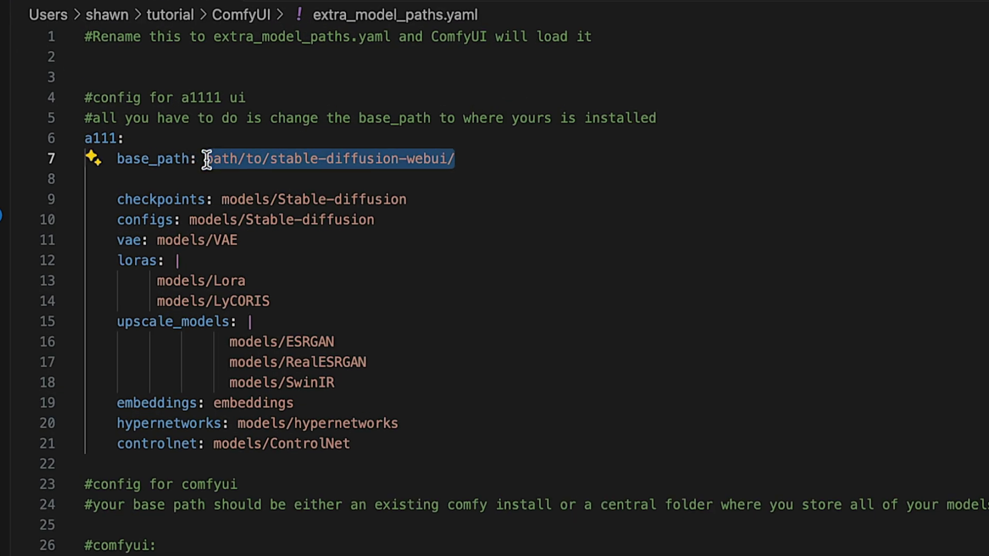
Paste the stable-diffusion-webui folder path as base_path and show the checkpoint in ComfyUI's Load Checkpoint node.
text(/Users/shawn/tutorial/stable-diffusion-webui/)
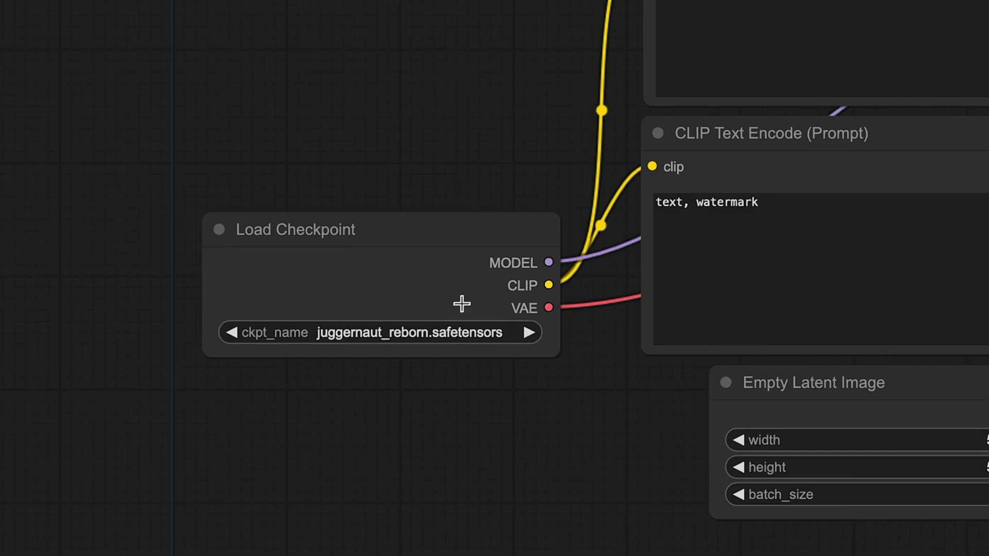
click(168, 360)
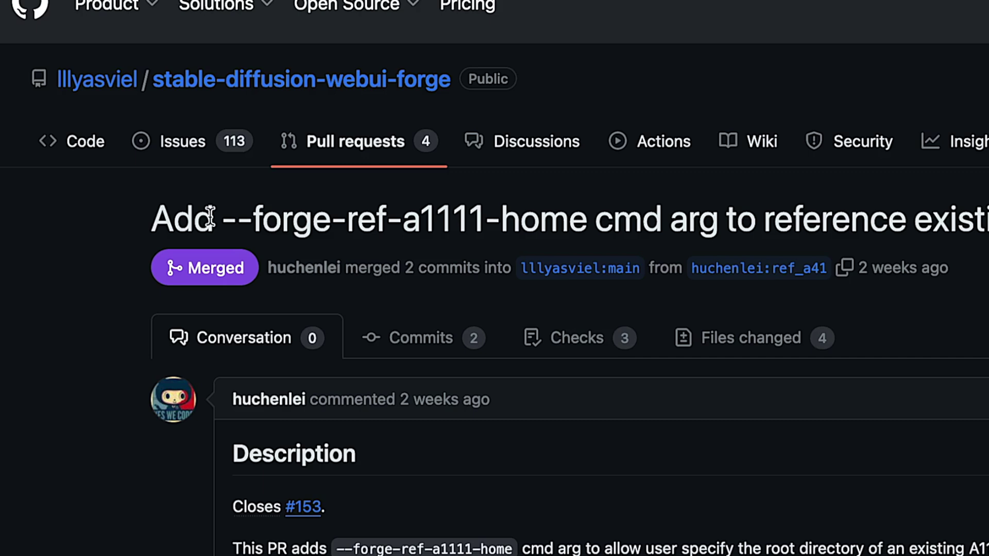
Copy the --forge-ref-a1111-home argument from the PR and open Forge's webui-user.sh in Visual Studio Code.
drag(222, 217, 583, 218)
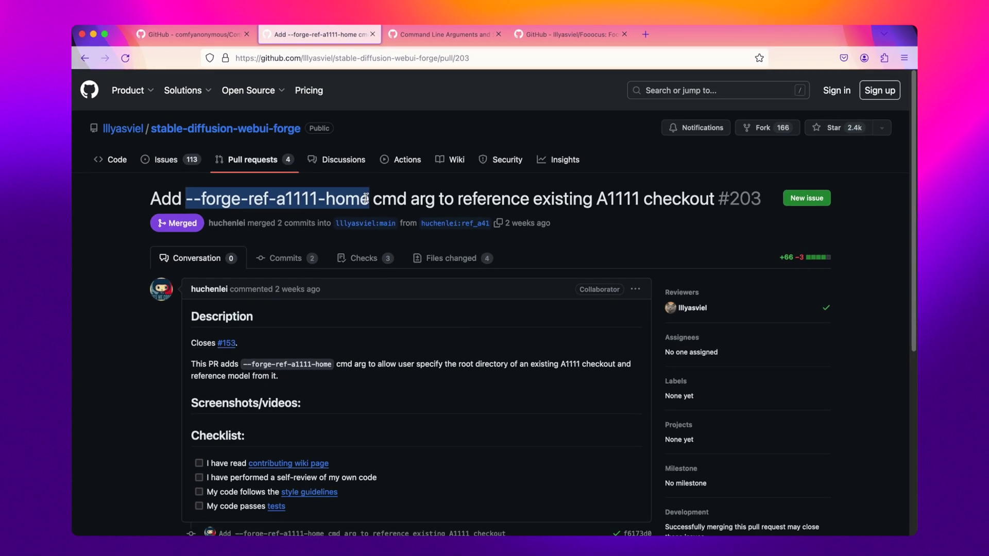
key(super+Tab)
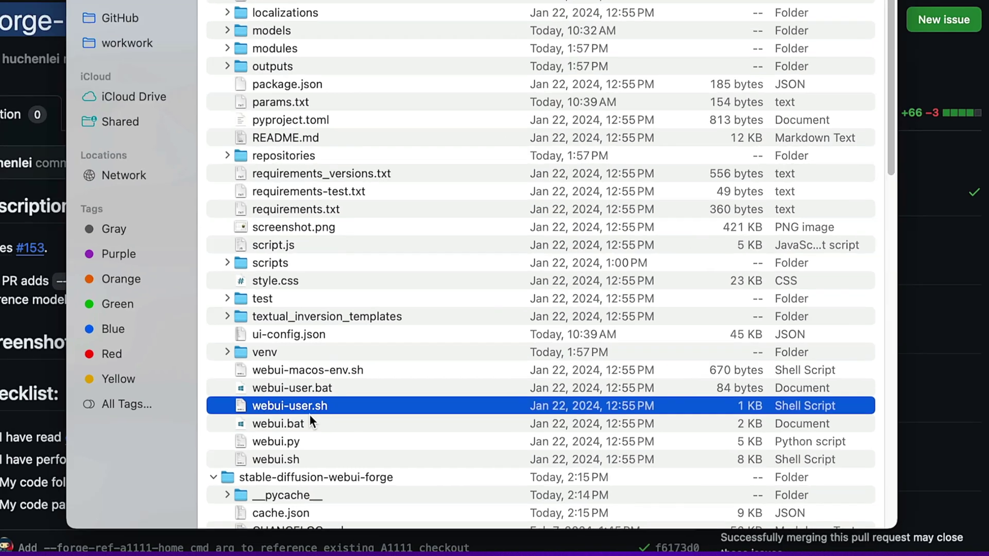
right_click(311, 405)
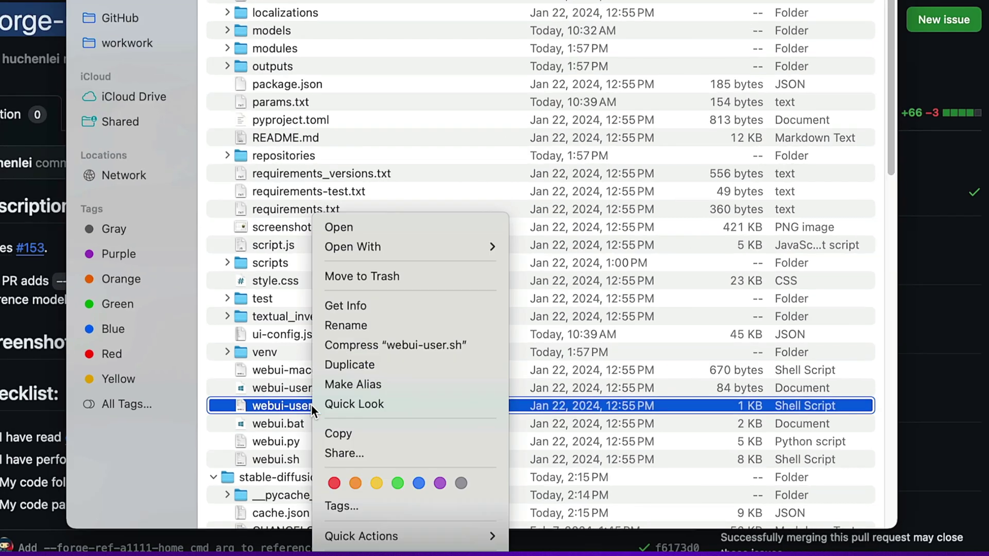
mouse_move(388, 249)
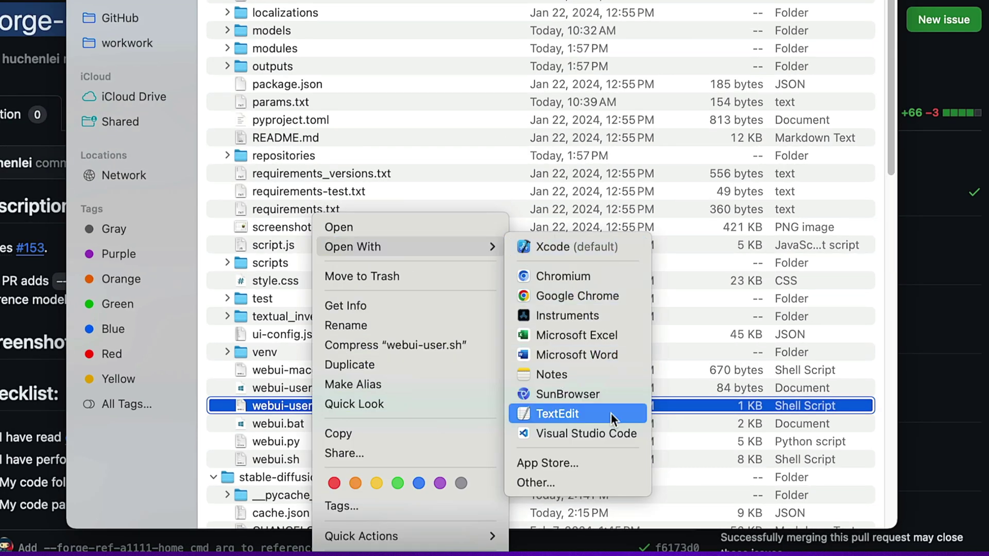
click(607, 431)
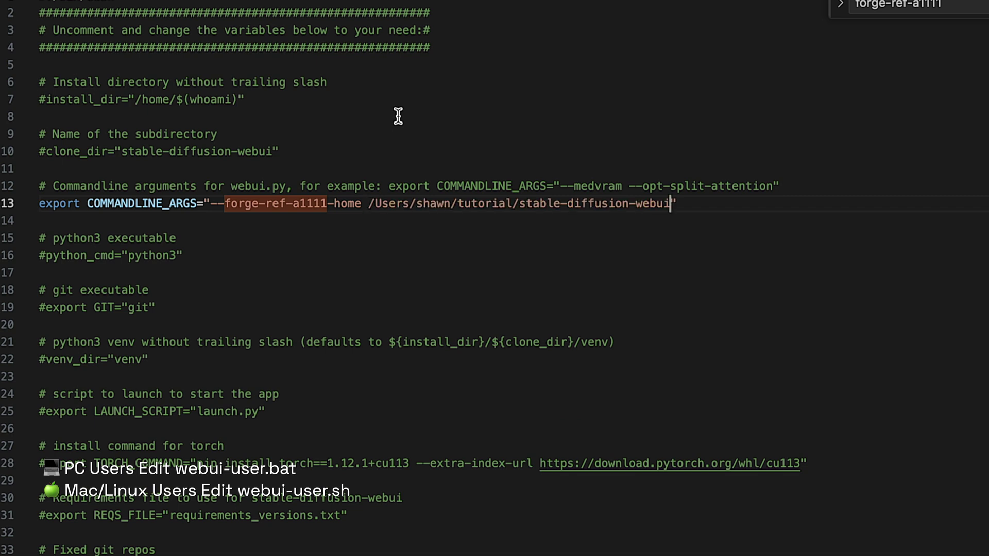
text(/)
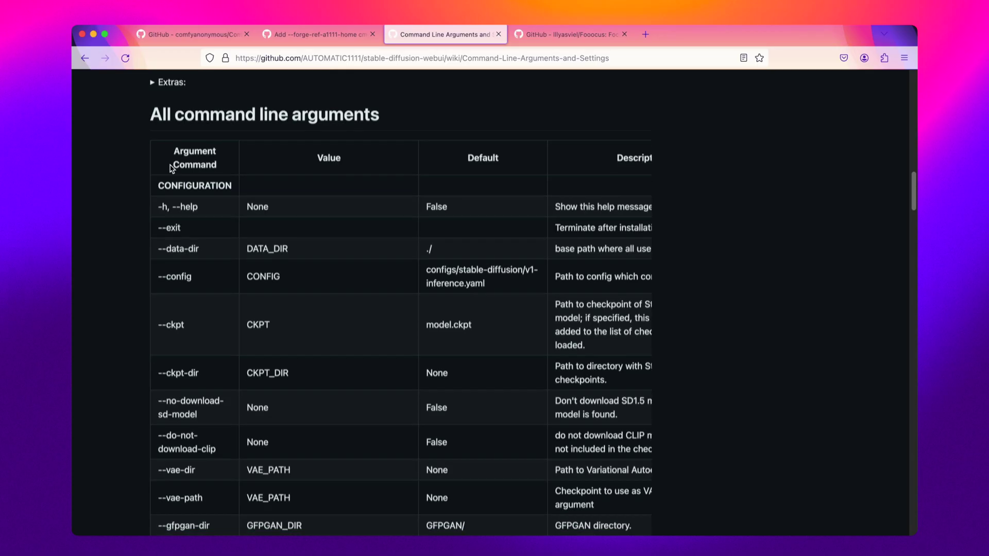
Review the wiki's model-directory arguments, highlighting --ckpt-dir and --vae-dir.
scroll(170, 173, down, 3)
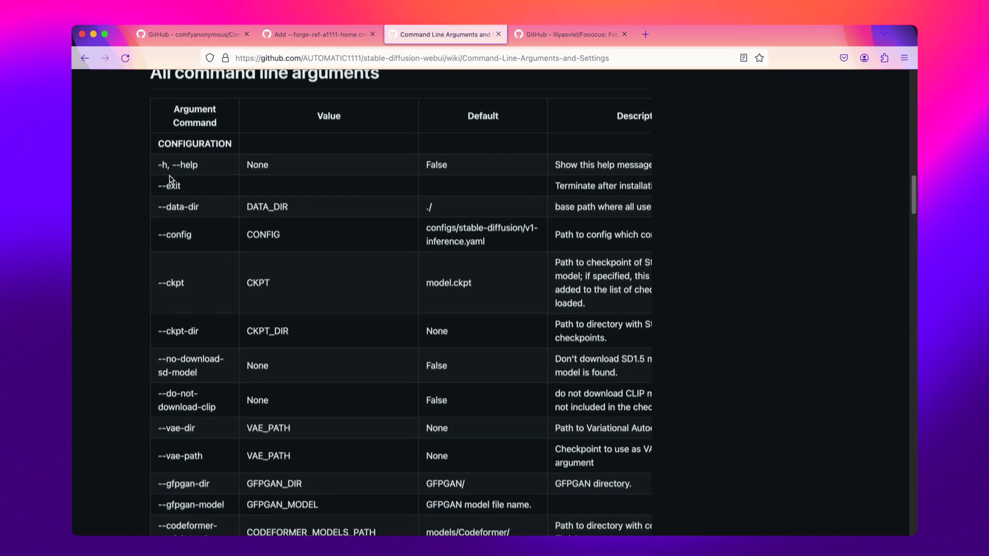
scroll(170, 176, down, 1)
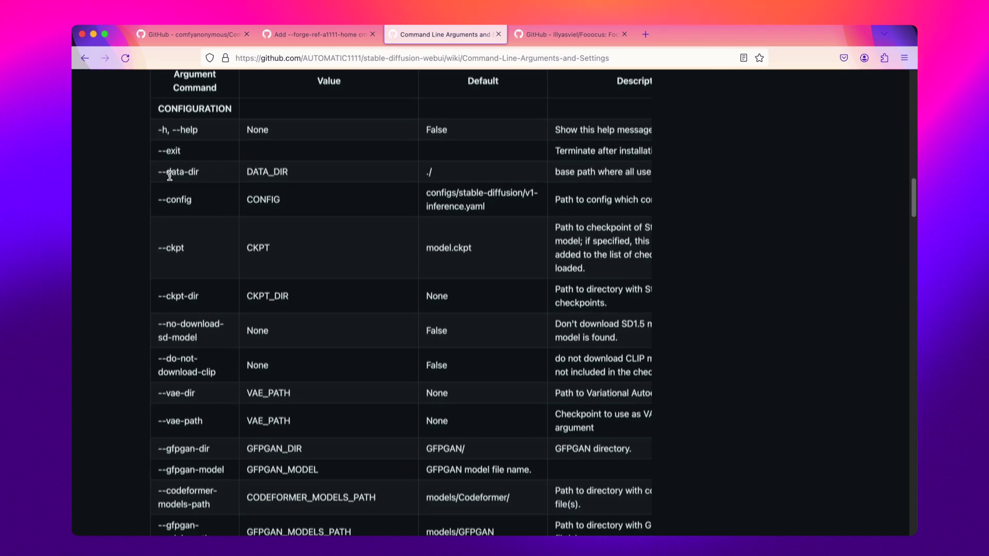
scroll(170, 176, down, 3)
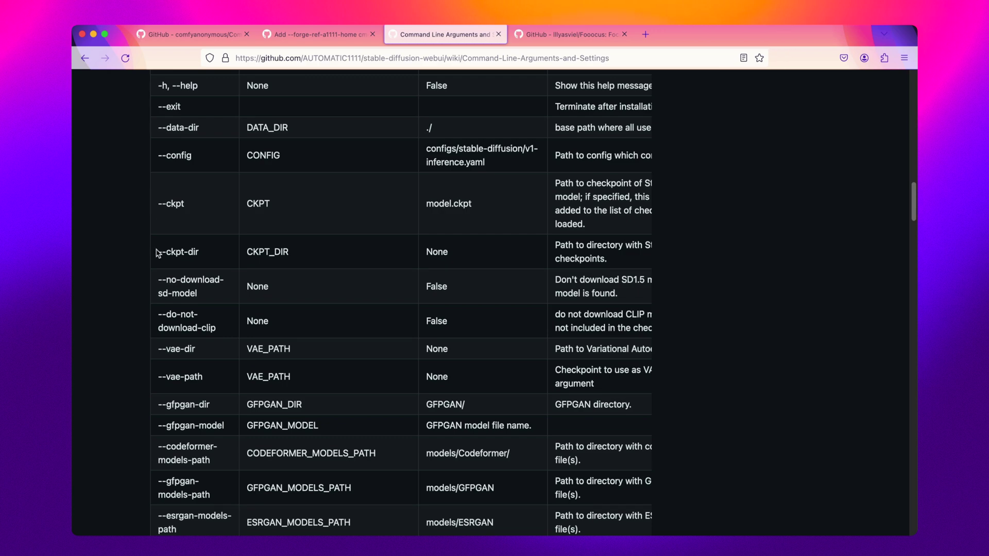
drag(158, 252, 236, 253)
click(215, 335)
drag(196, 349, 141, 350)
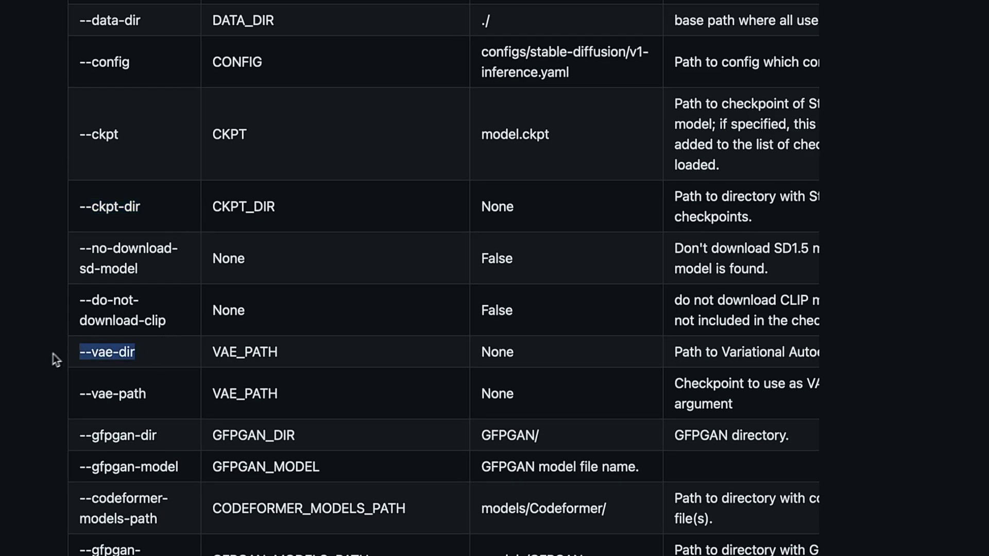
click(58, 388)
scroll(87, 465, down, 5)
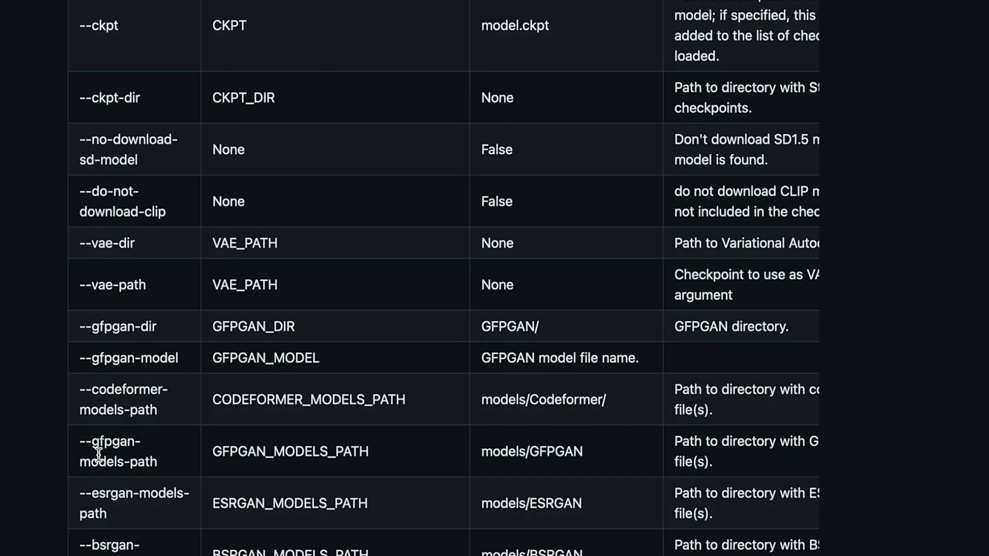
scroll(98, 452, down, 5)
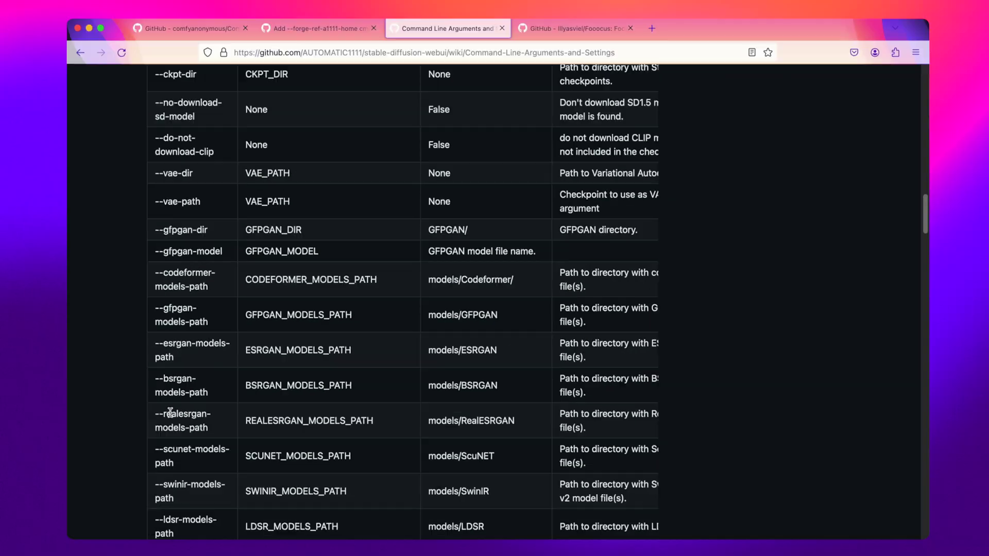
scroll(174, 415, down, 4)
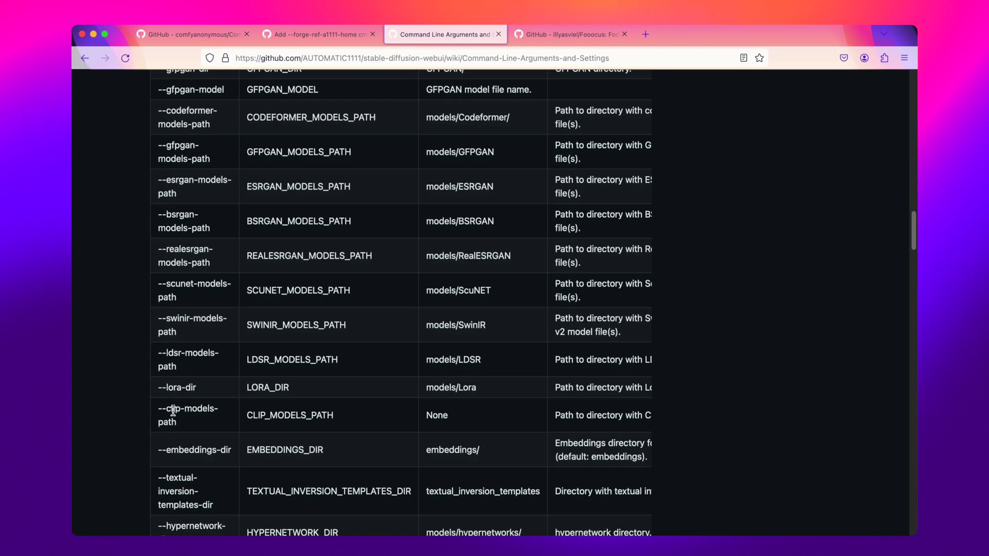
scroll(173, 410, down, 3)
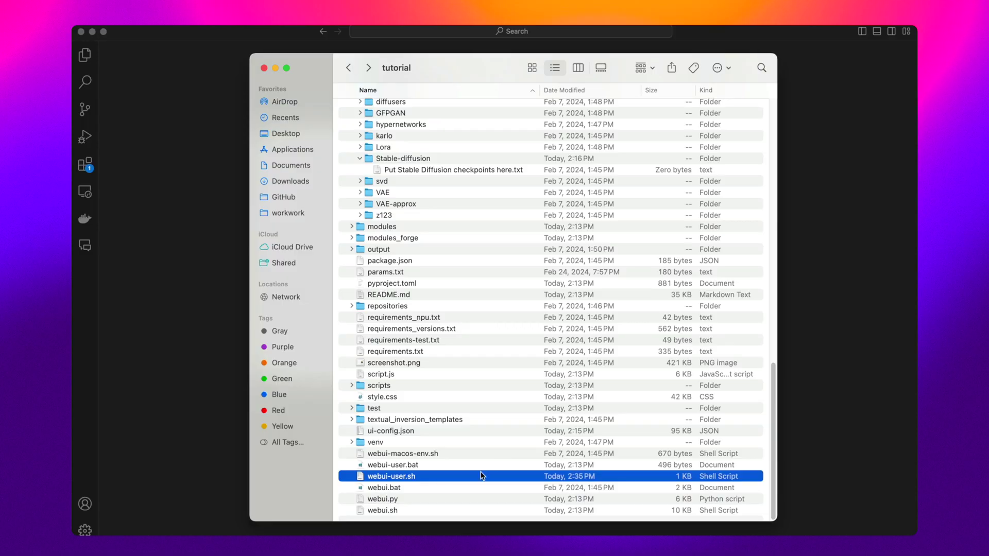
Open Forge's webui-user.sh from Finder in Visual Studio Code.
right_click(481, 476)
mouse_move(511, 343)
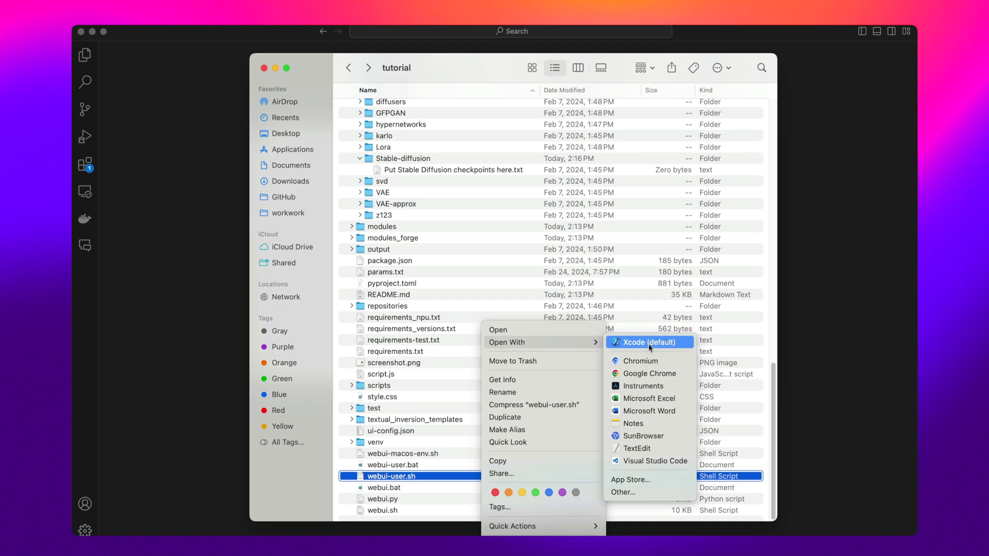
click(646, 463)
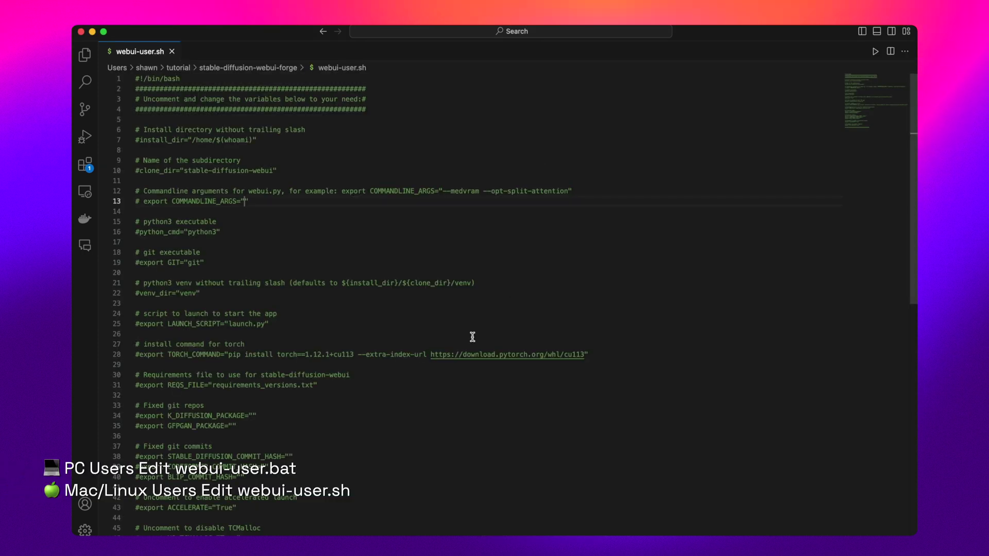
Uncomment COMMANDLINE_ARGS and set it to --ckpt-dir /path/to/dir --lora-dir /path/to/lora.
key(super+slash)
text(--ckpt-dir)
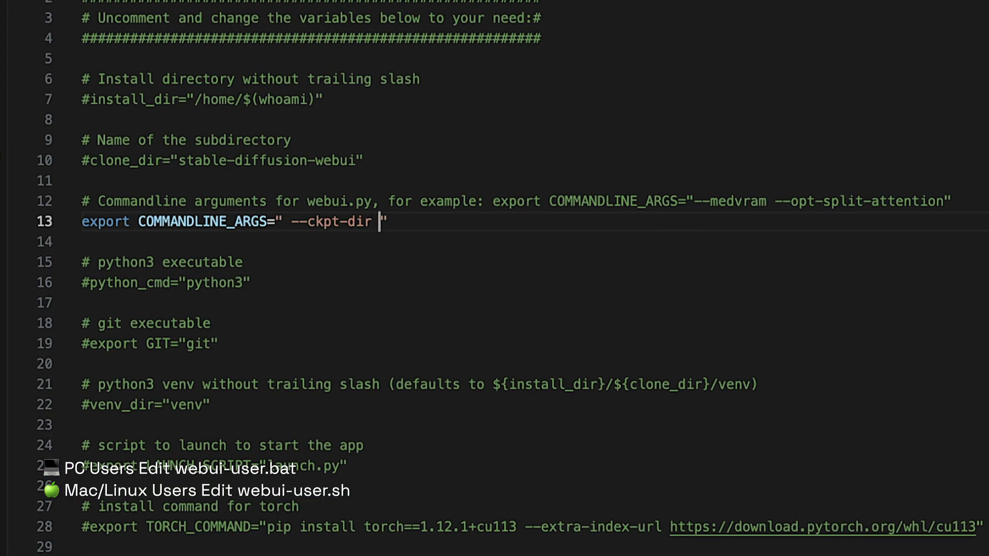
text( /path/to/dir --lora-dir)
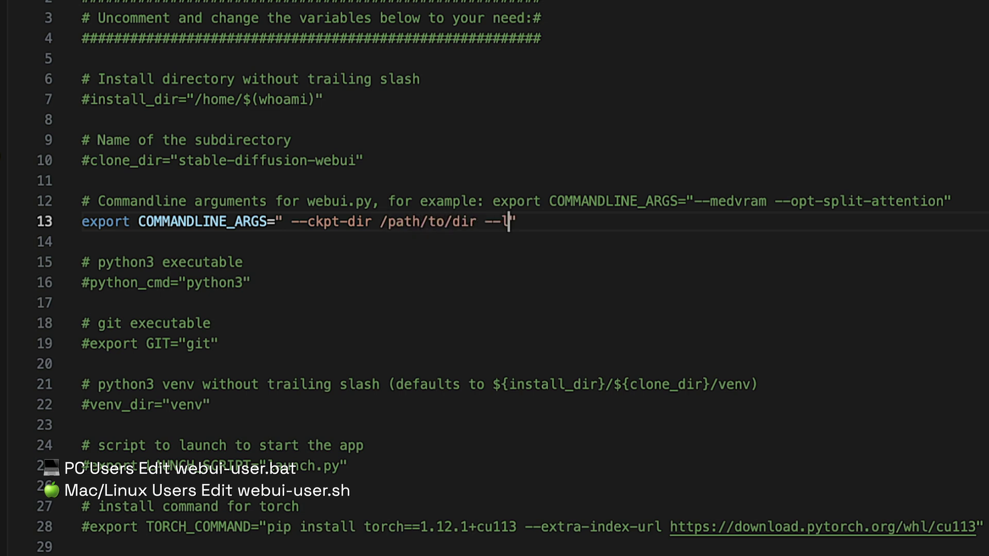
text( /path/to/lora)
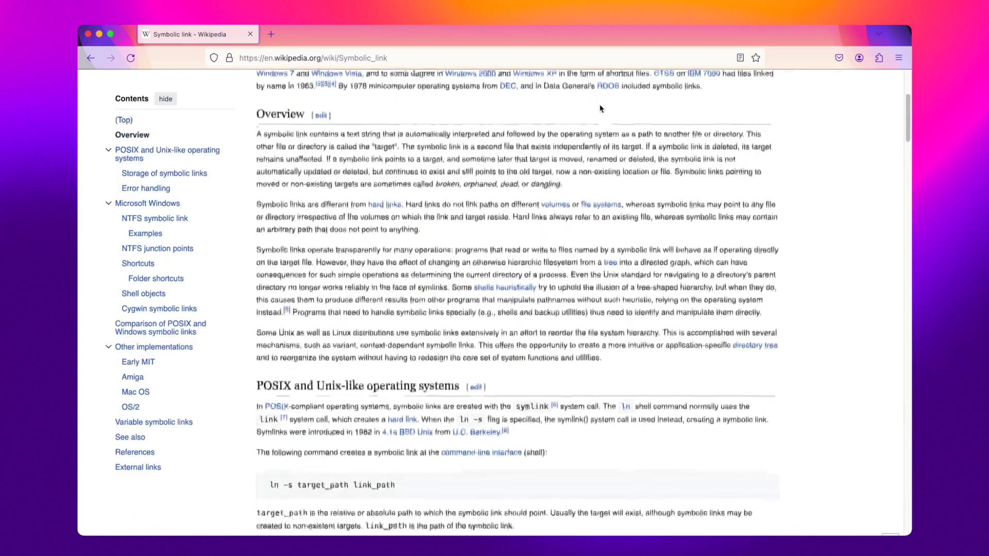
scroll(601, 108, down, 2)
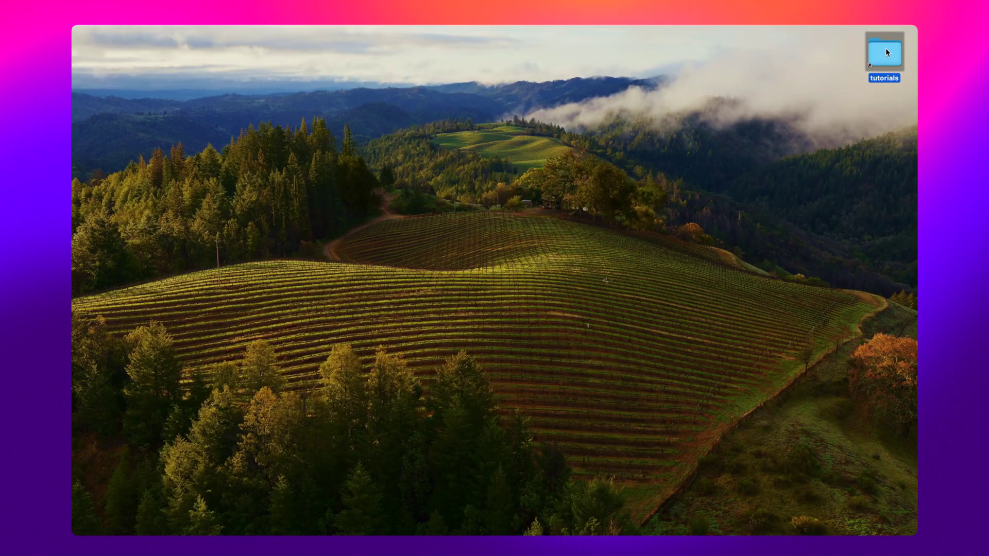
Open the tutorials folder and launch Terminal through Spotlight.
double_click(885, 47)
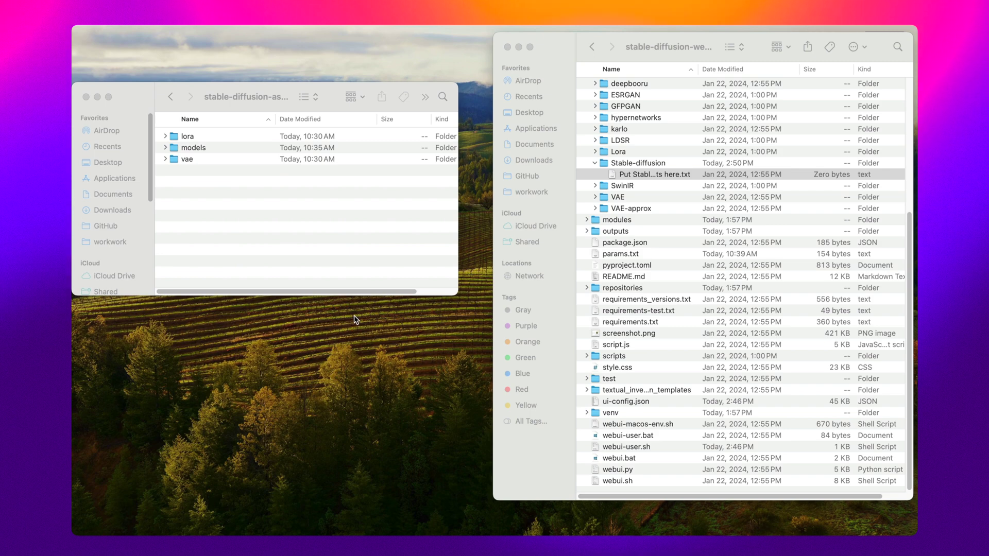
key(super+space)
text(terminal)
key(Return)
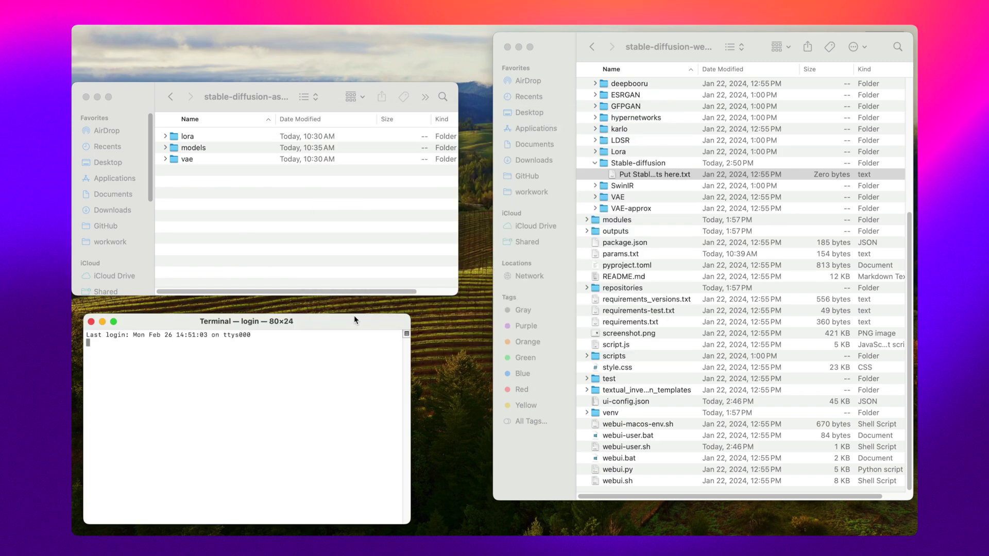
Run ln -s linking the shared models folder into Stable-diffusion, then check the checkpoint list.
text(ln -s)
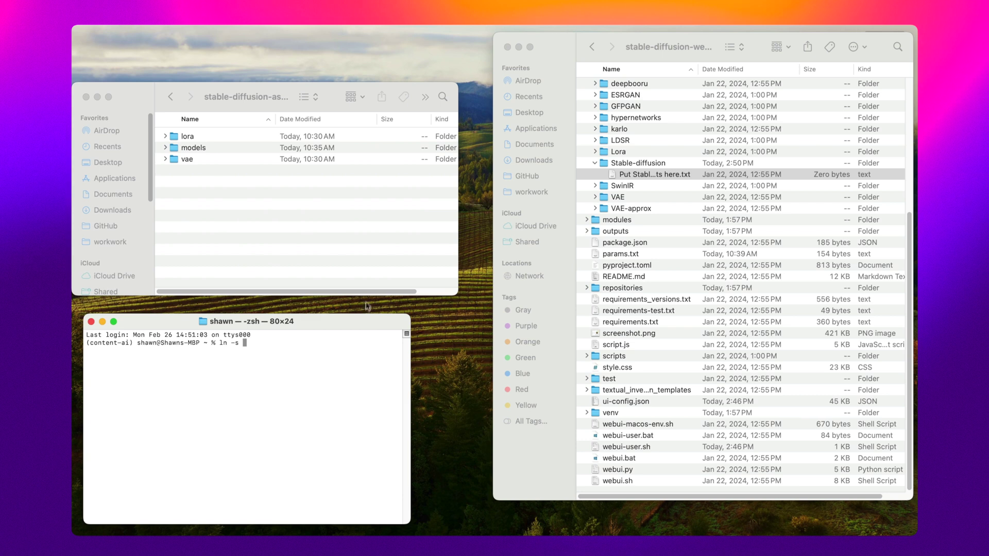
drag(193, 148, 293, 375)
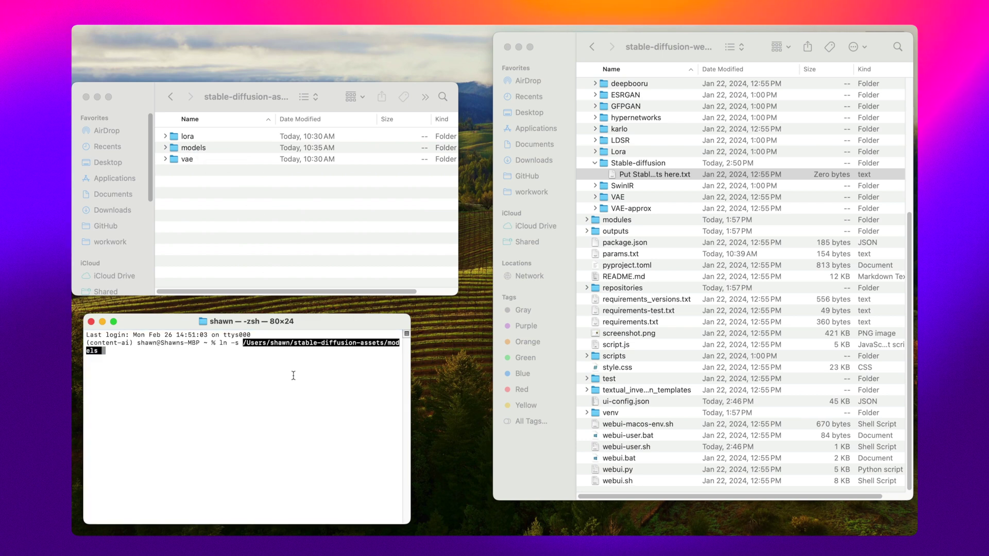
click(616, 177)
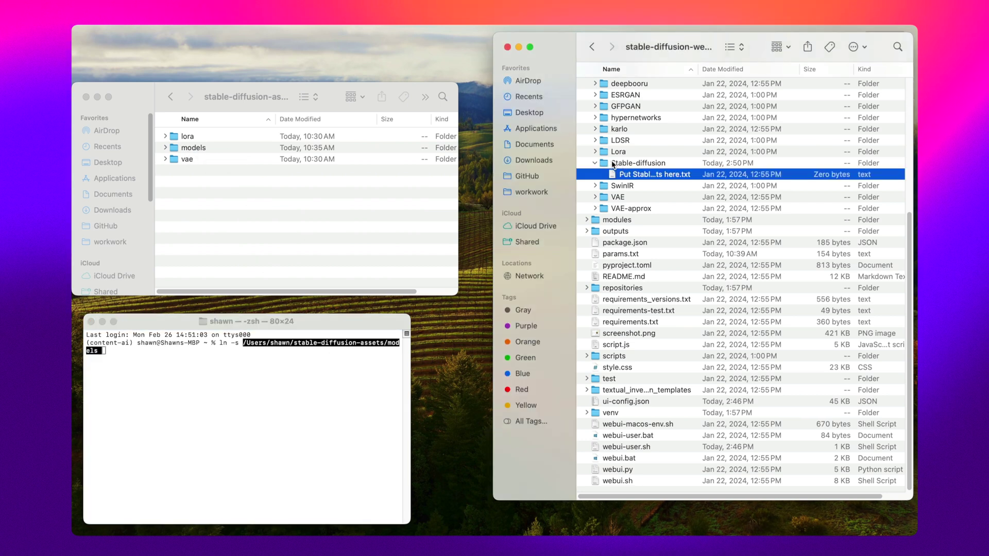
drag(613, 163, 315, 394)
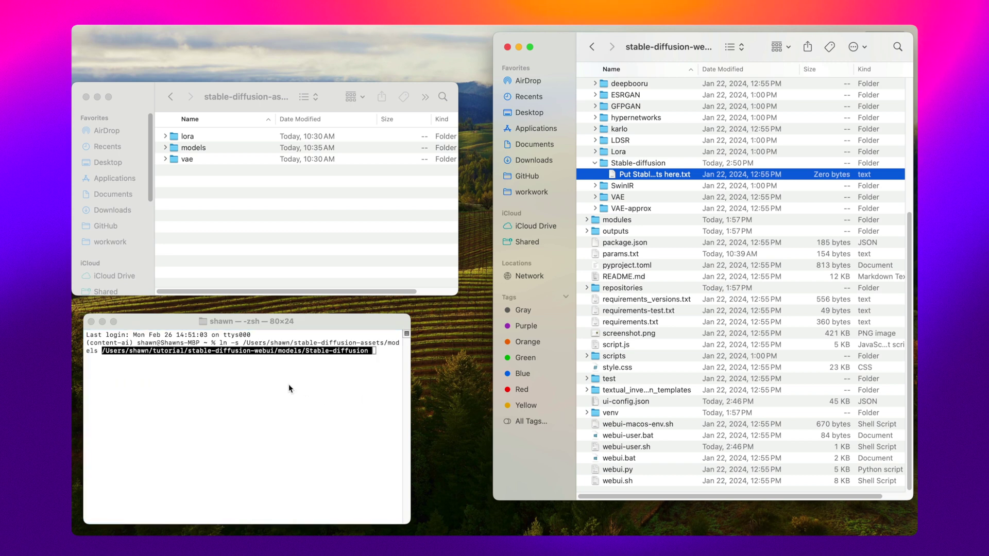
key(Return)
click(289, 388)
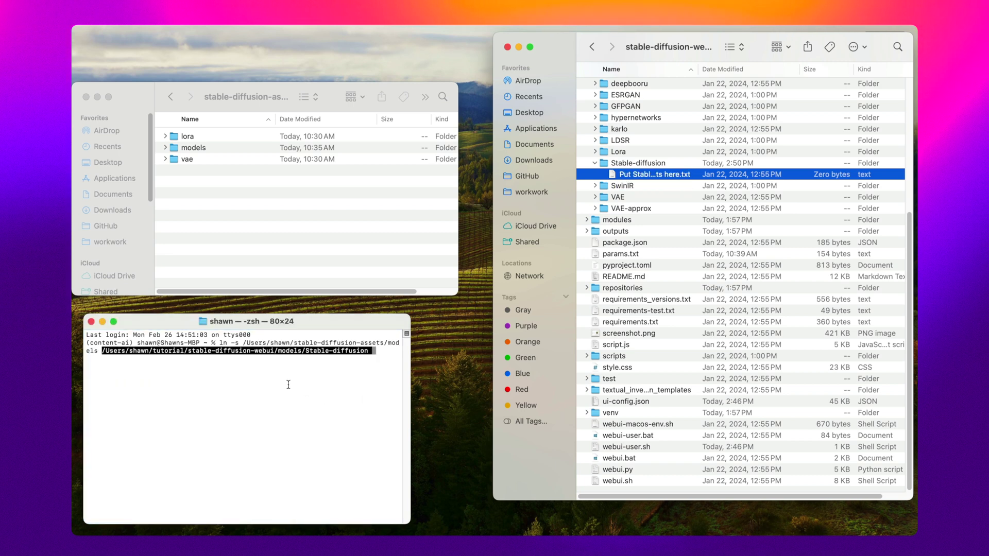
key(Return)
click(618, 179)
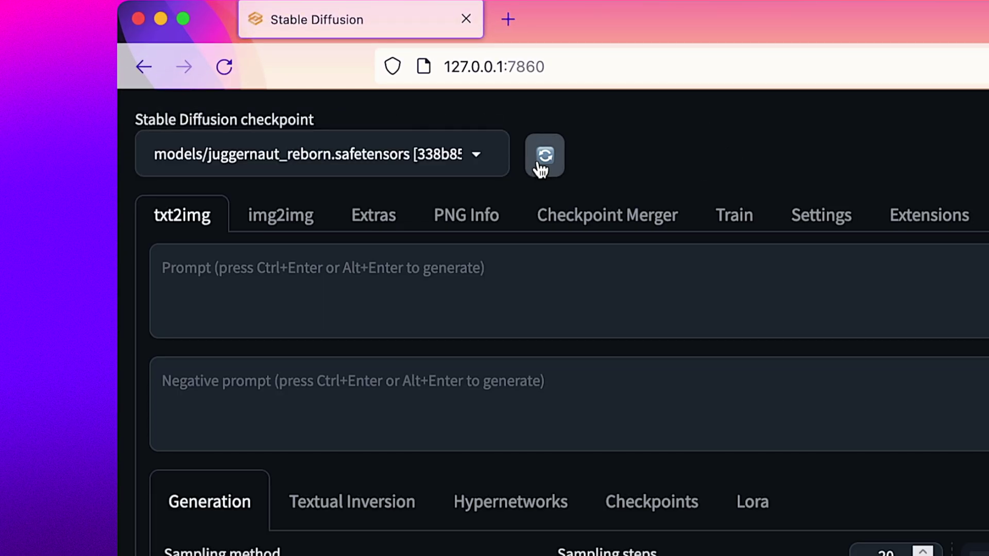
click(478, 156)
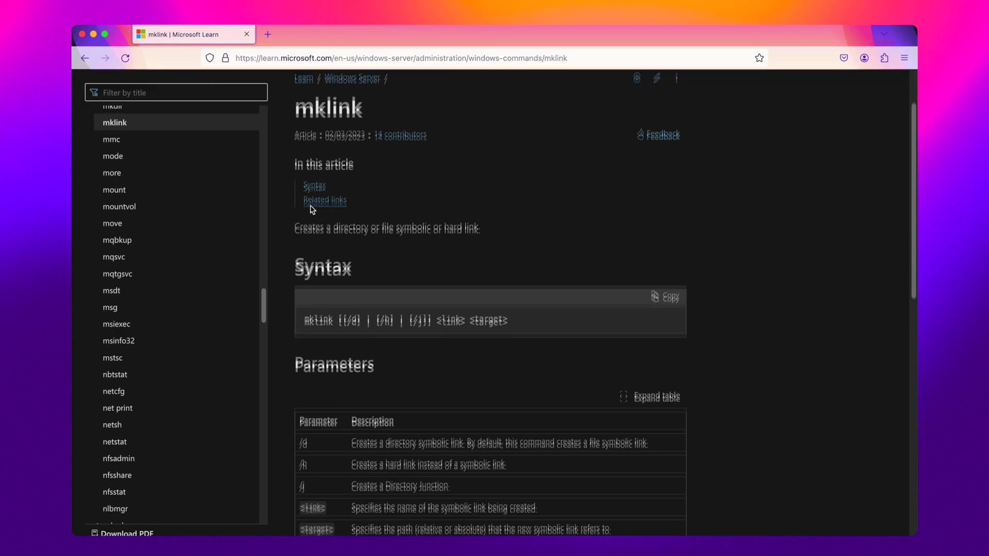
Scroll the Microsoft Learn mklink page down through its parameters to the Examples section.
scroll(310, 209, down, 10)
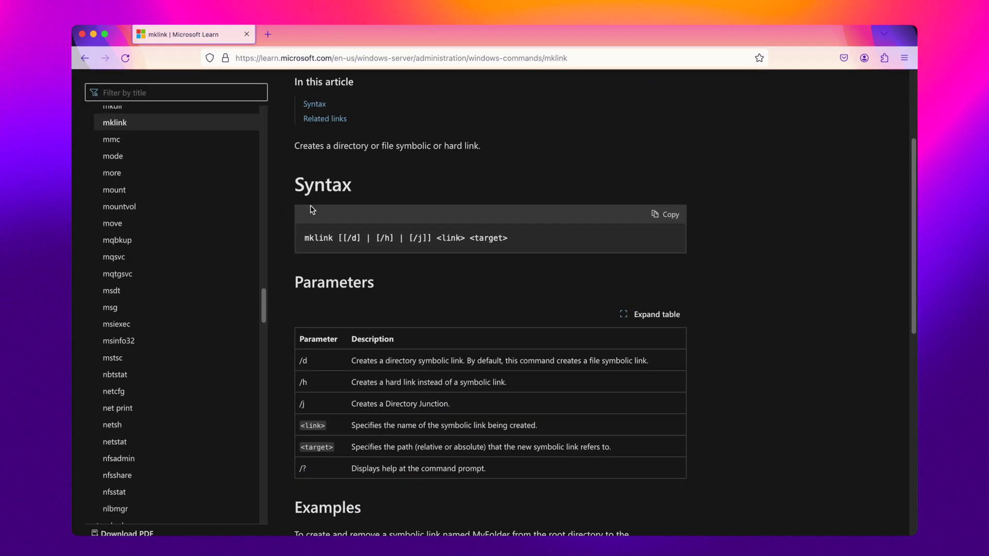
scroll(311, 205, down, 5)
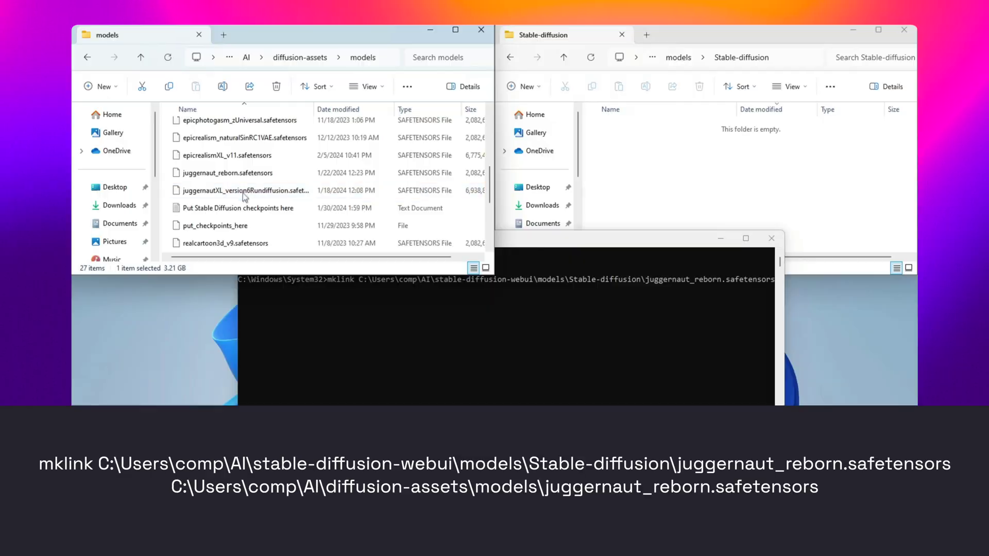
Link juggernaut_reborn.safetensors into Stable-diffusion via mklink to the shared copy, then begin an mklink /D command.
right_click(246, 176)
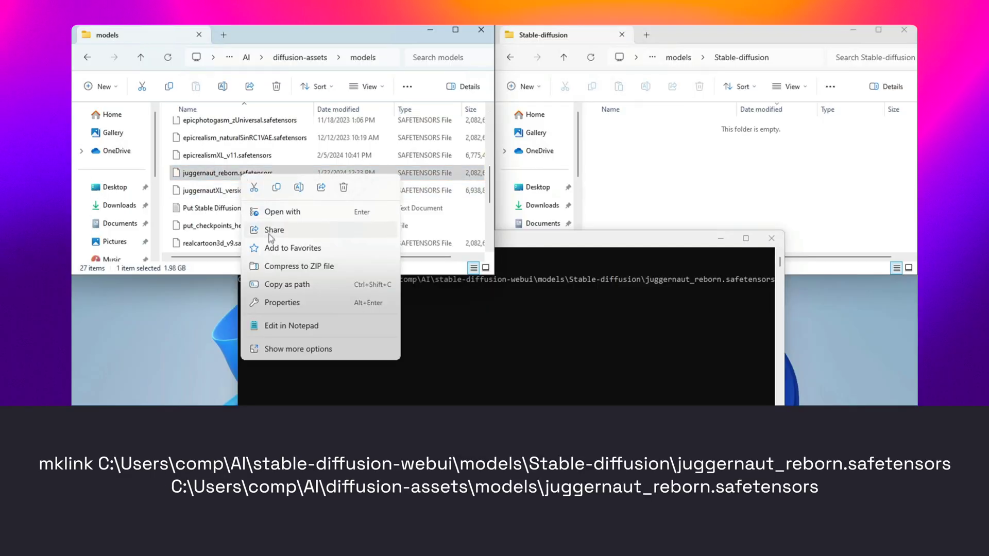
click(277, 285)
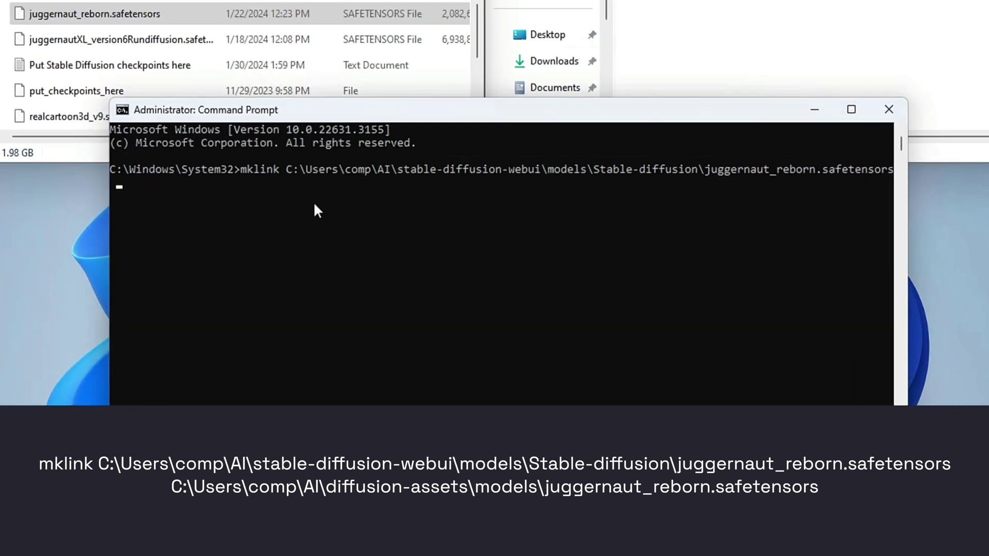
text("C:\Users\comp\AI\diffusion-assets\models\juggernaut_reborn.safetensors")
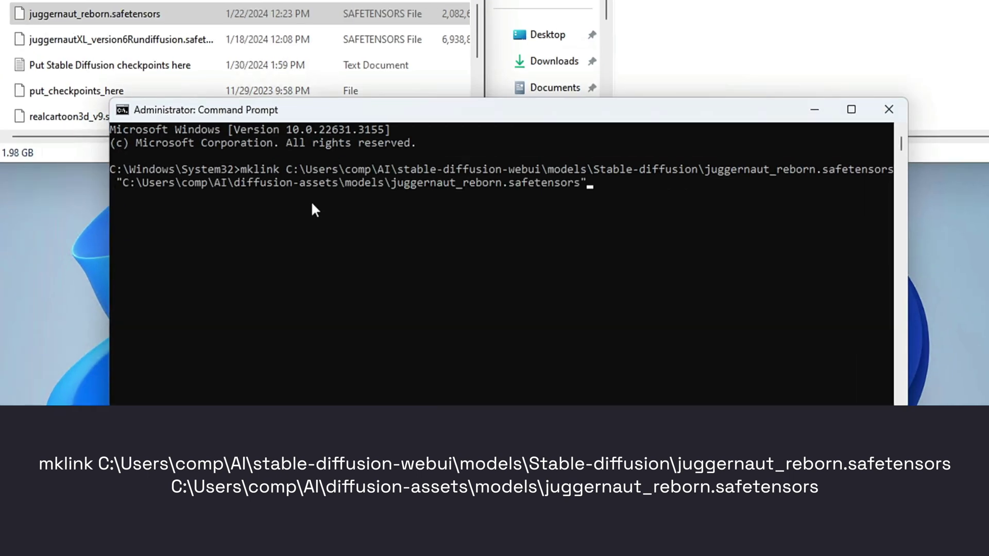
key(Return)
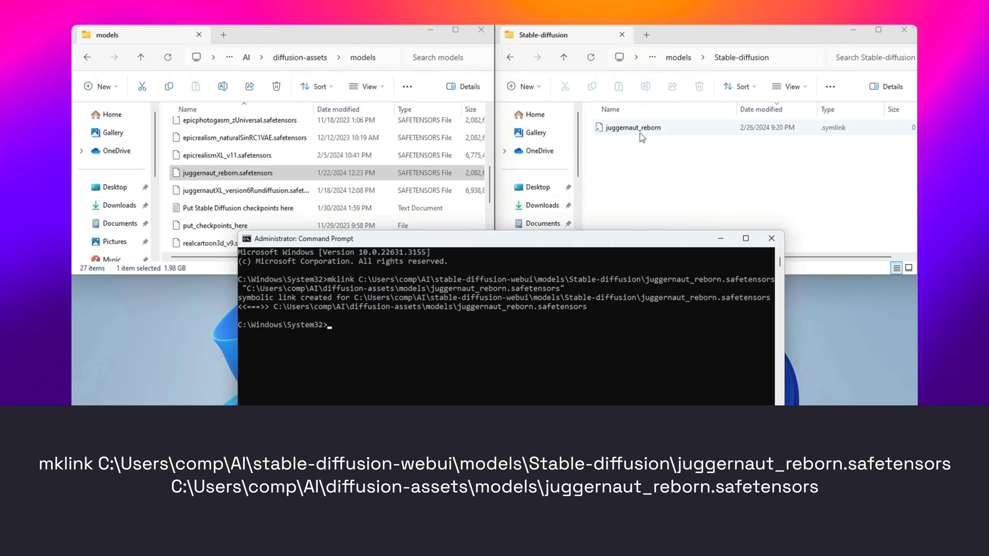
click(628, 131)
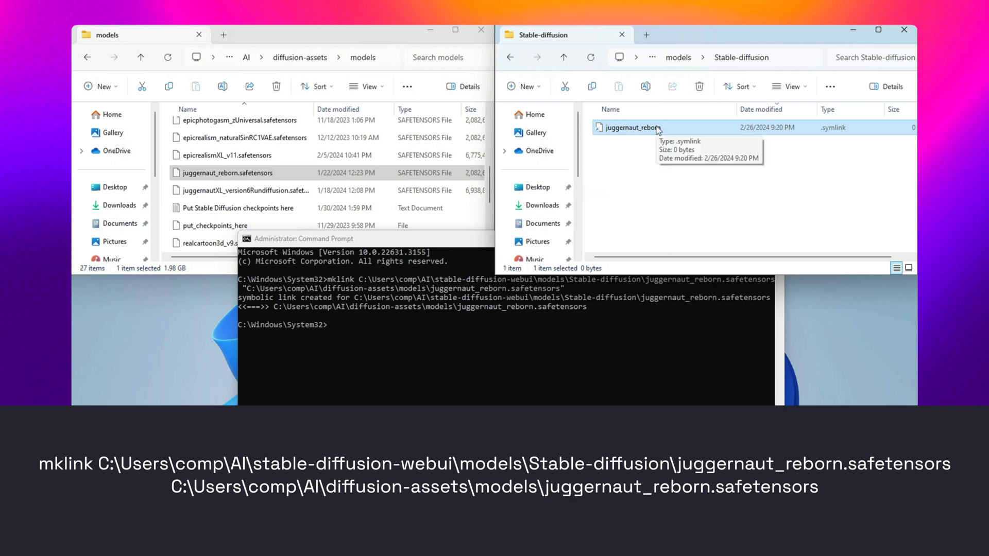
text(mklink )
text(/D)
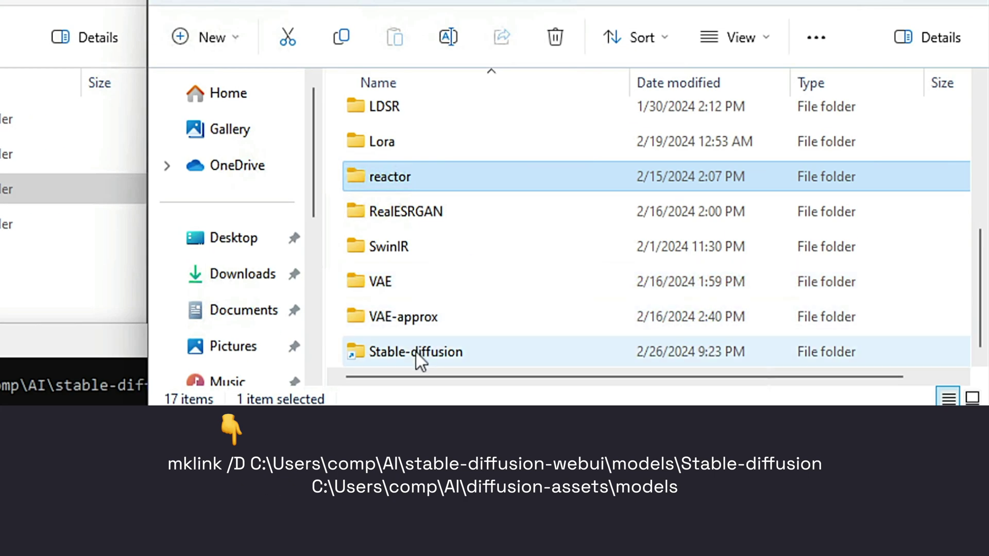
Select the new Stable-diffusion folder in File Explorer to confirm it shows the symlink arrow.
click(416, 353)
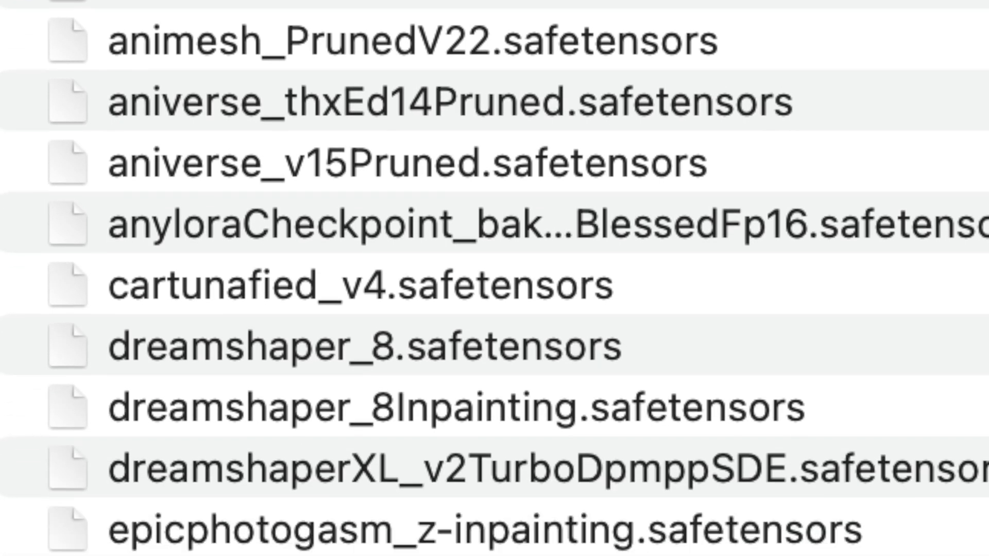
Scroll the shared checkpoint list, launch Terminal from Spotlight, and start an ln -s command.
scroll(495, 278, down, 15)
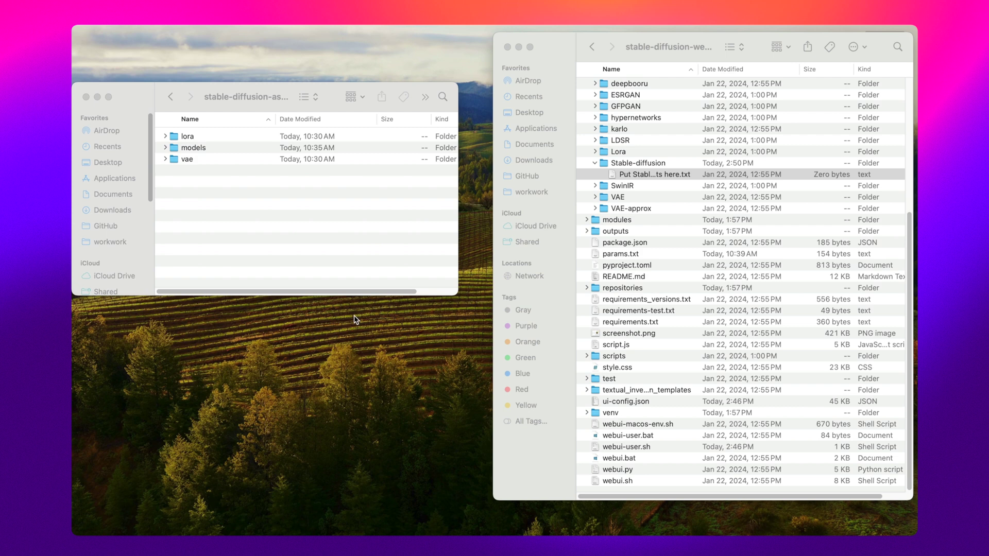
key(super+space)
text(terminal)
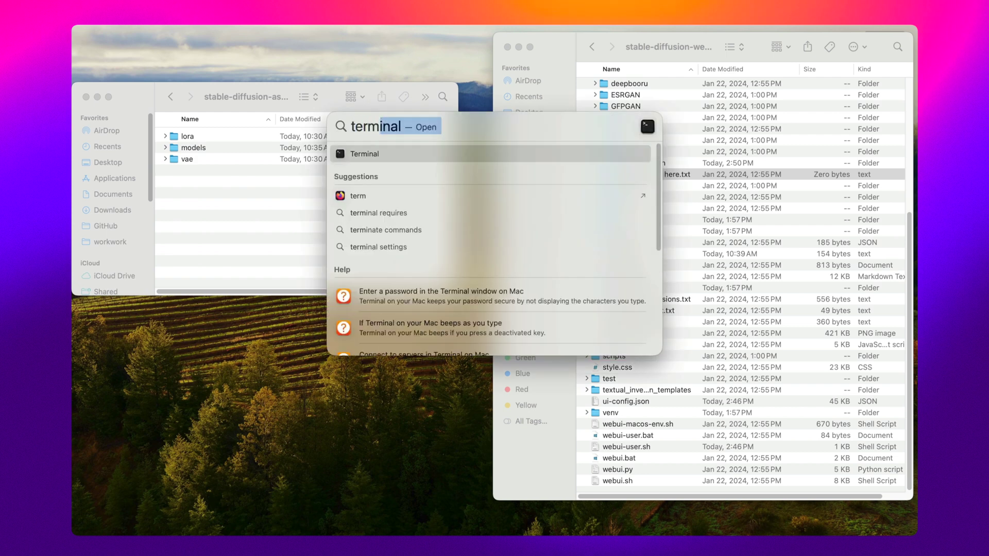
key(Return)
text(ln -s)
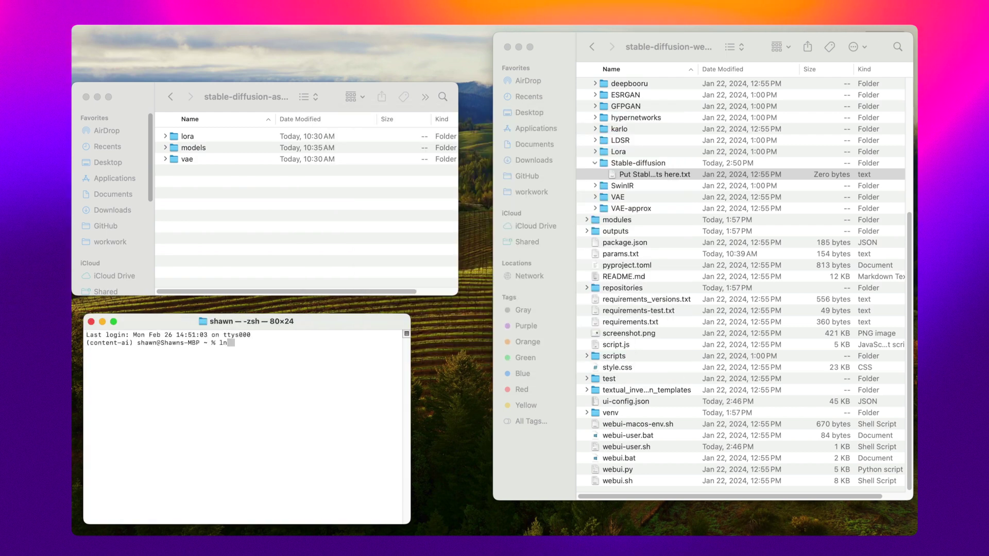